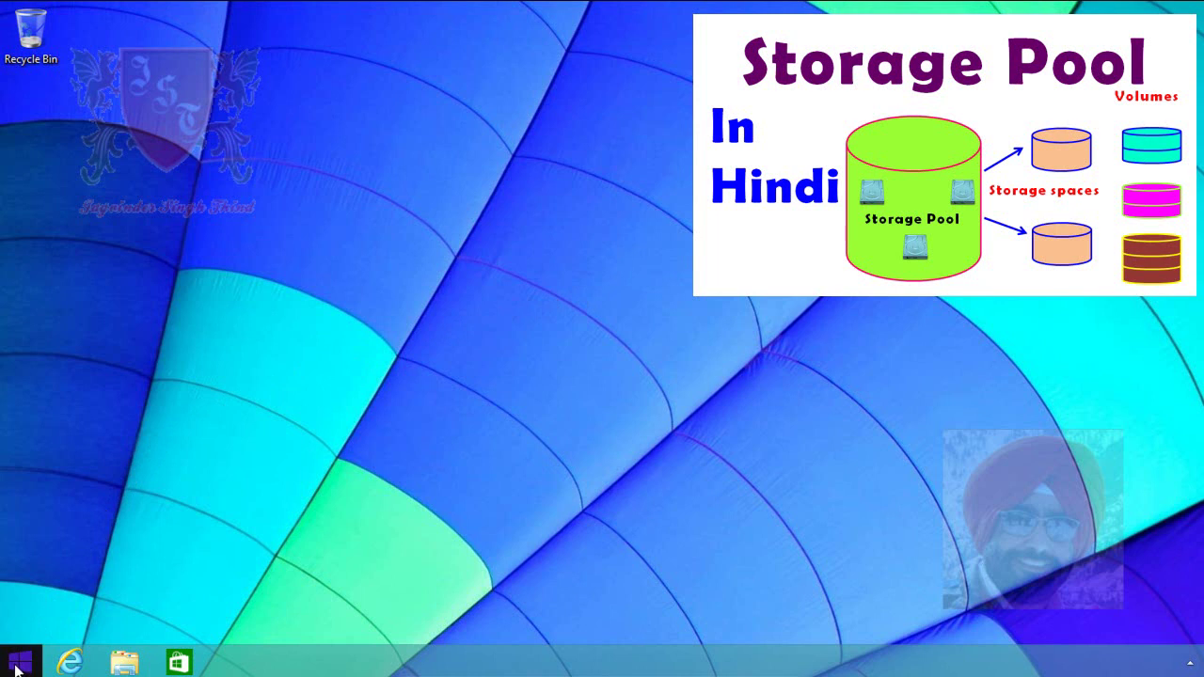
Open the Storage Spaces management page under System and Security in the Control Panel
right_click(16, 668)
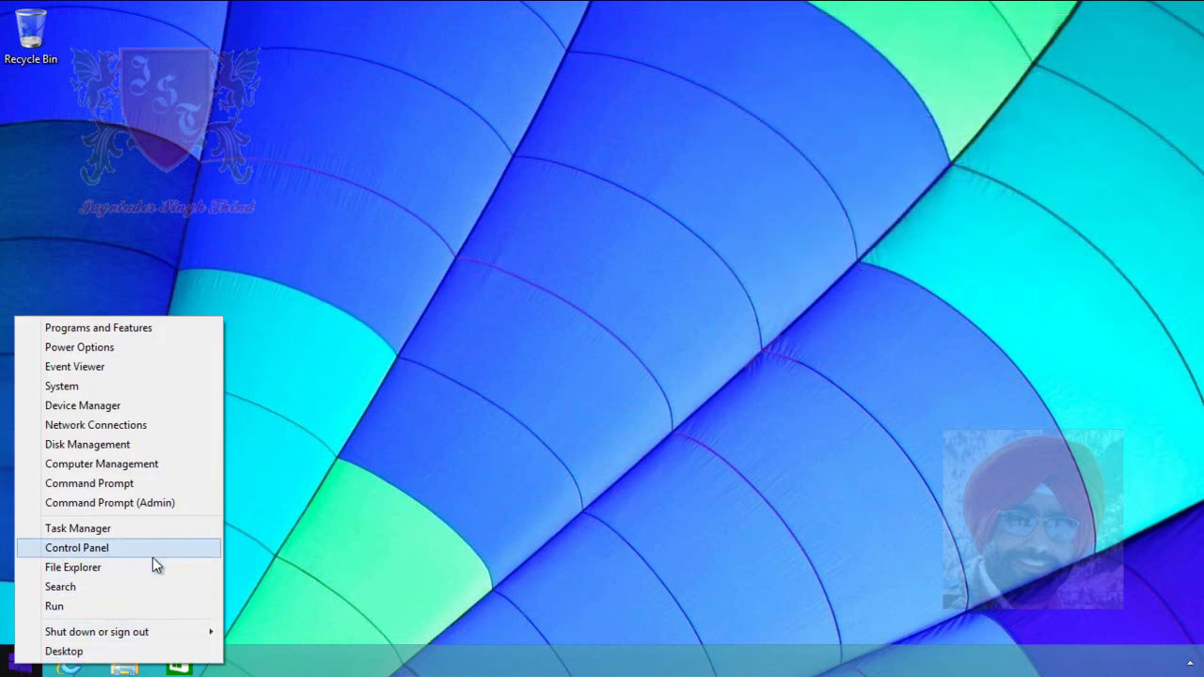
left_click(160, 558)
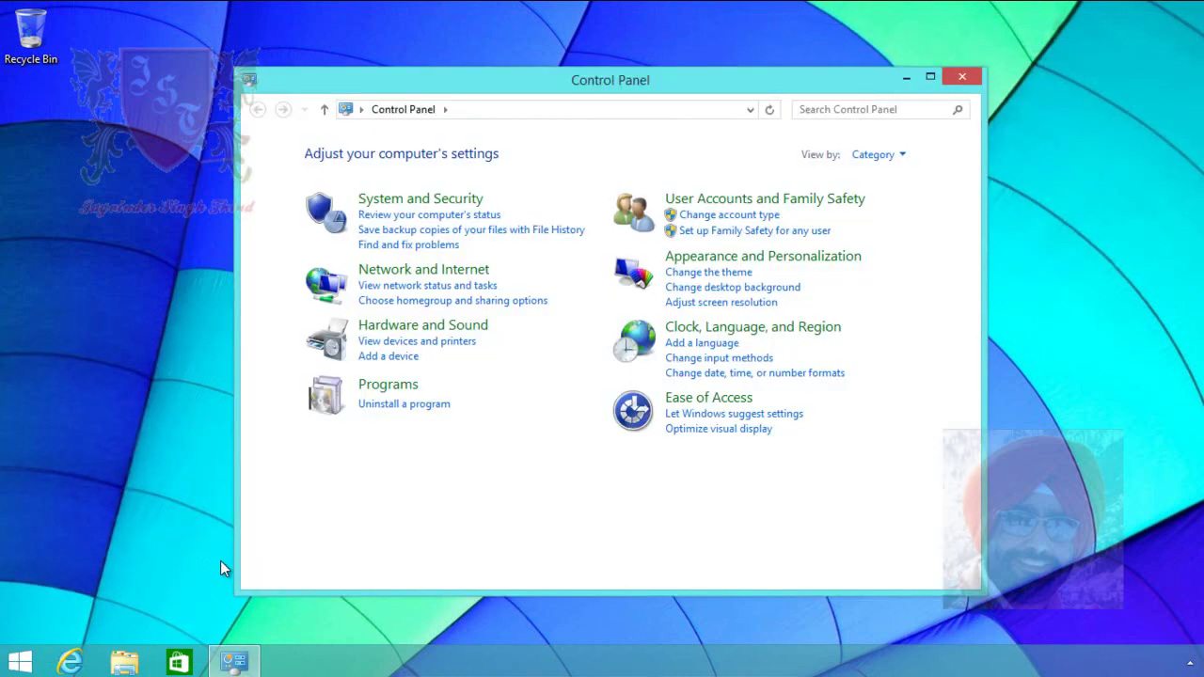
left_click(436, 201)
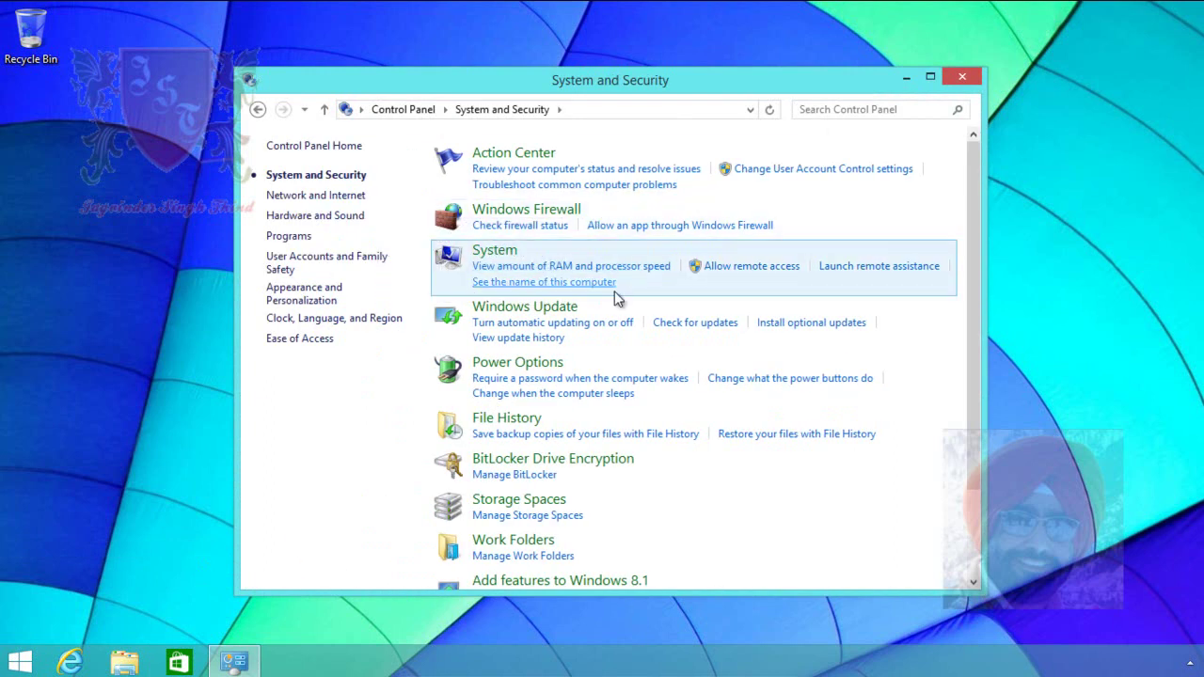
left_click(565, 515)
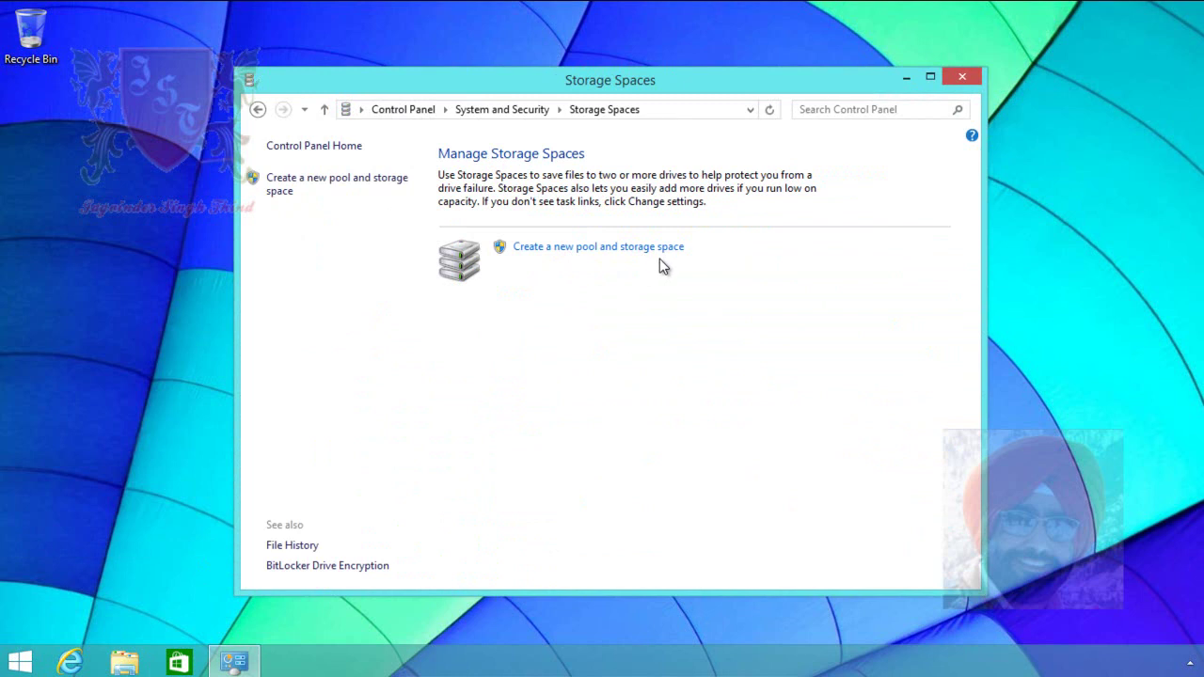
Create a new storage pool from Disk 1, Disk 2 and Disk 3, allowing the administrator prompt
left_click(610, 248)
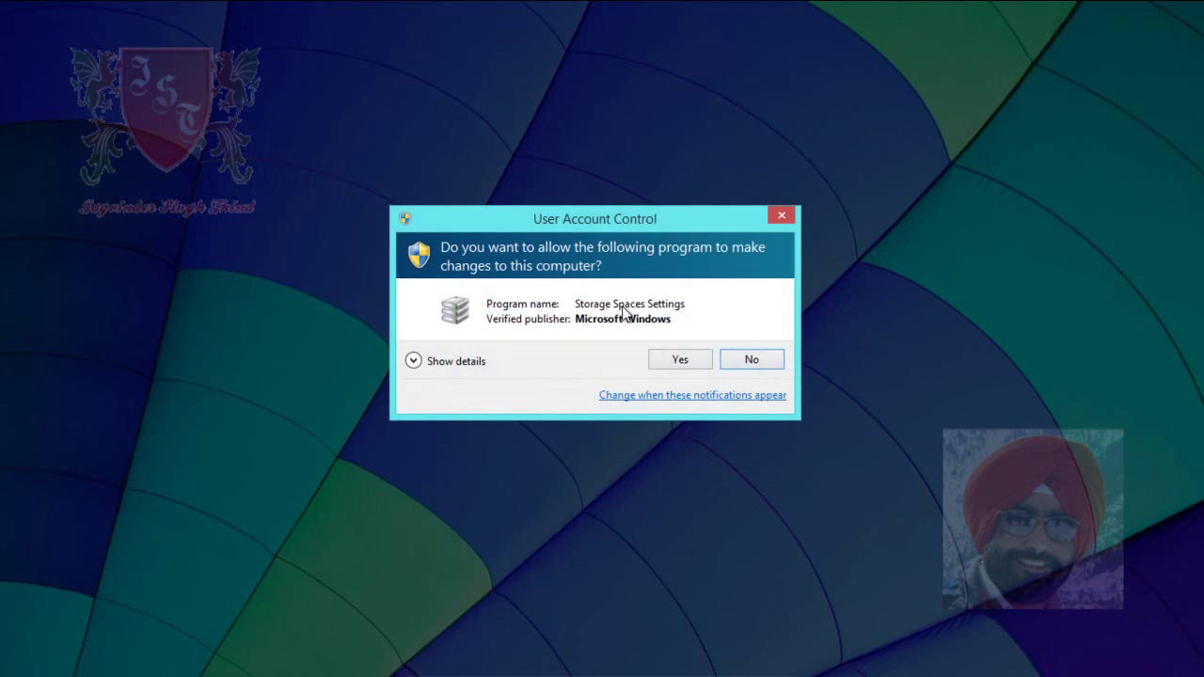
left_click(666, 363)
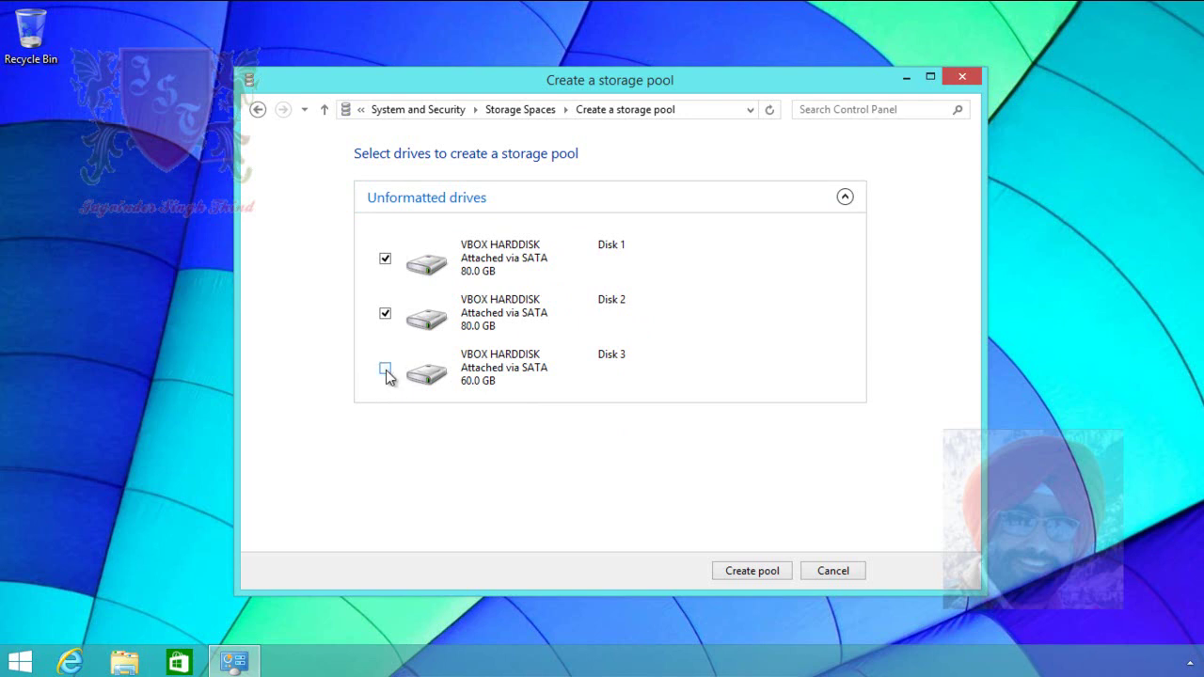
left_click(385, 370)
left_click(754, 570)
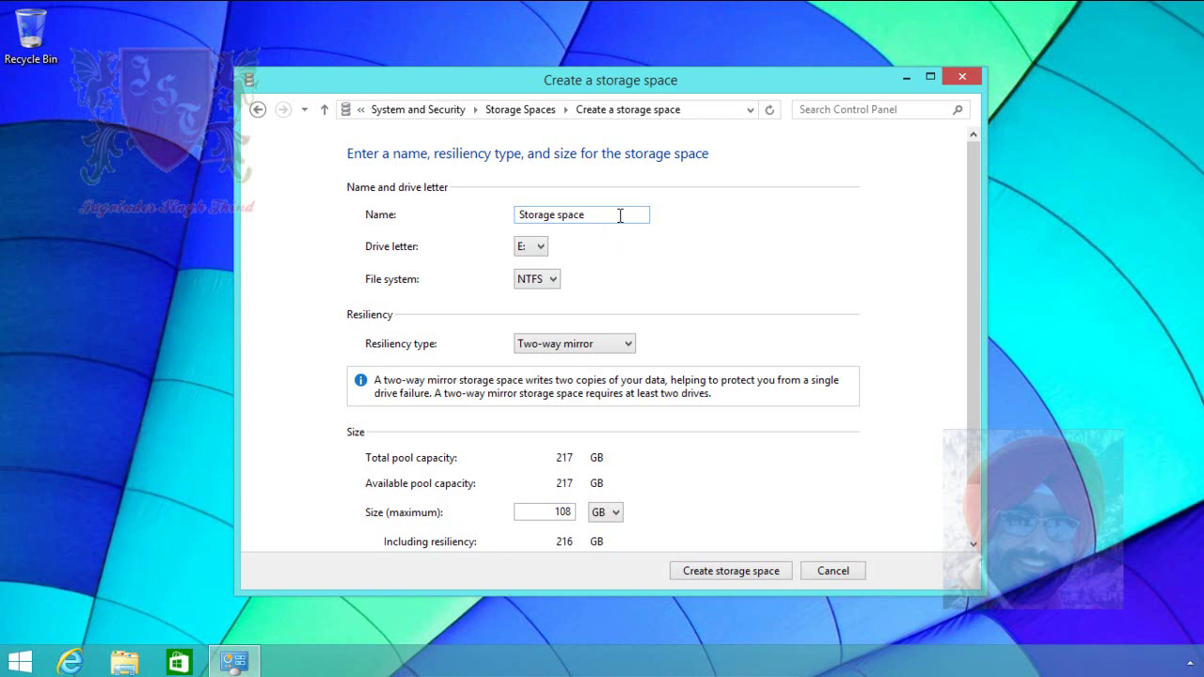
Name the new storage space MYStoragespace and assign it drive letter F:
triple_click(521, 222)
left_click(520, 222)
type("MY")
key("Right")
key("Right")
key("Right")
key("Right")
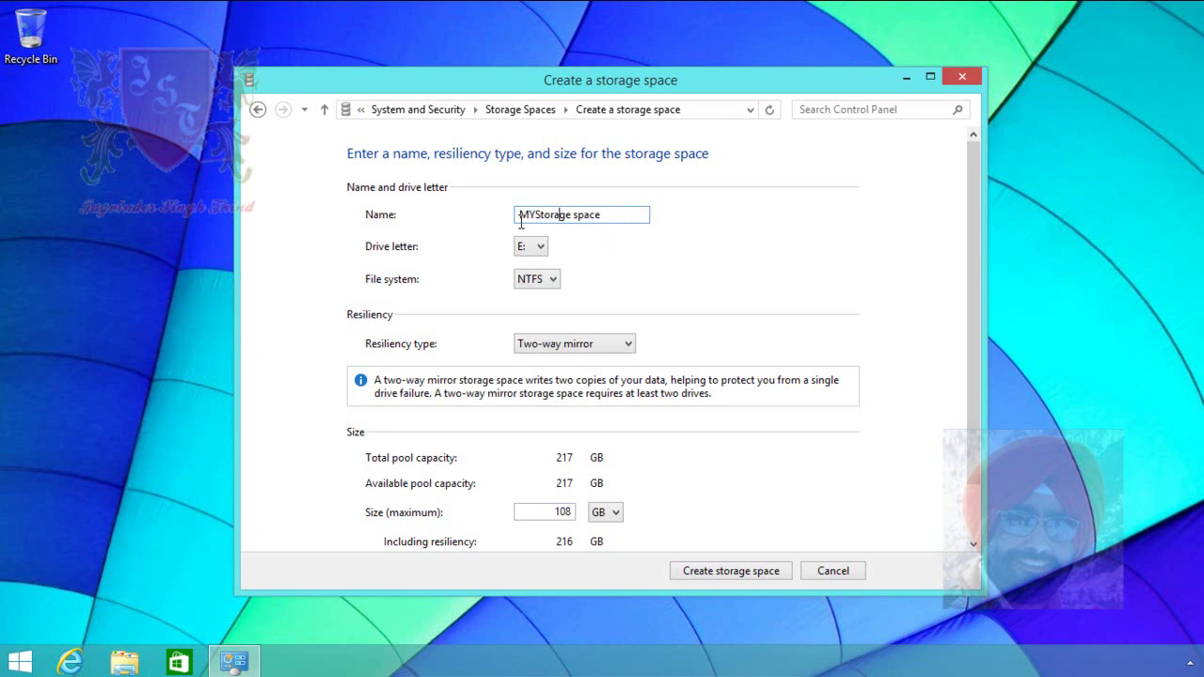
key("Right")
key("Right")
key("Right")
key("Delete")
left_click(541, 247)
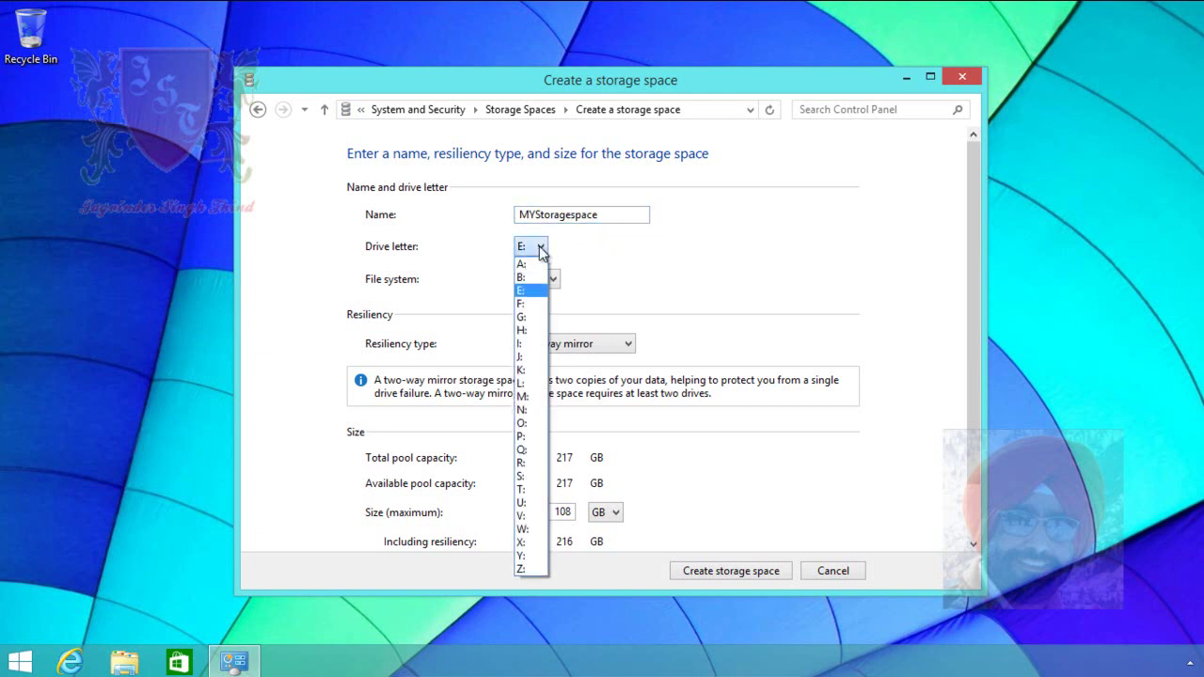
left_click(526, 302)
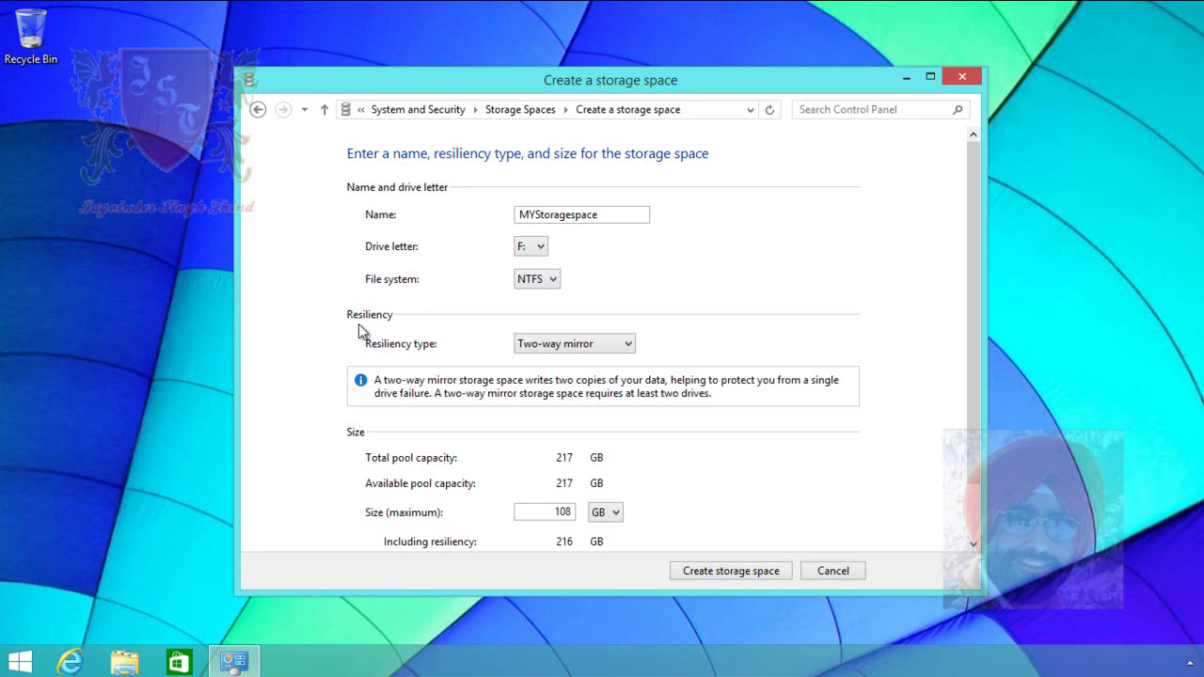
Try the Two-way mirror, Three-way mirror and Parity resiliency types to compare their drive requirements and sizes
left_click(628, 348)
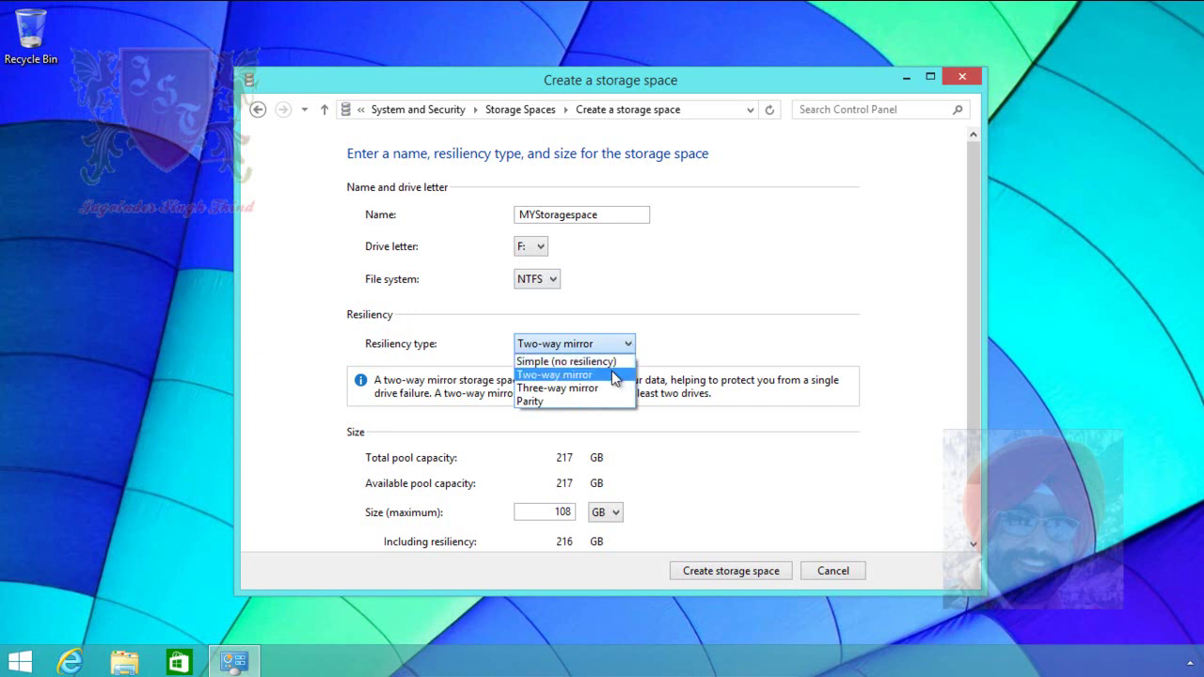
left_click(612, 376)
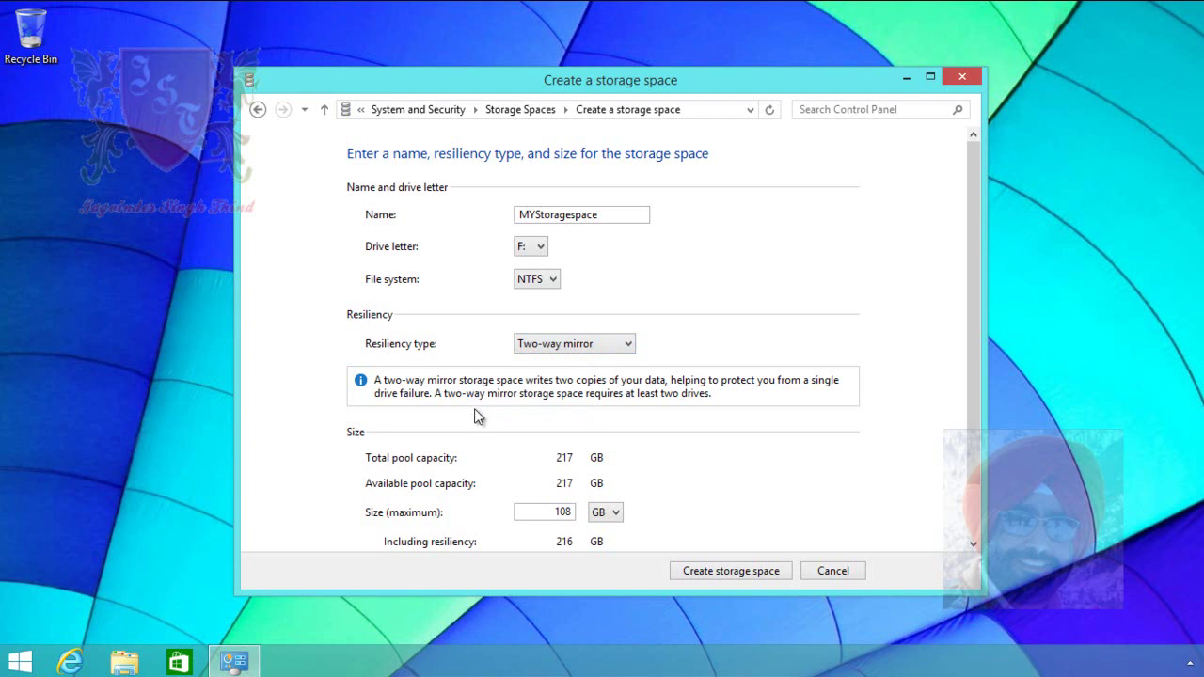
left_click(537, 512)
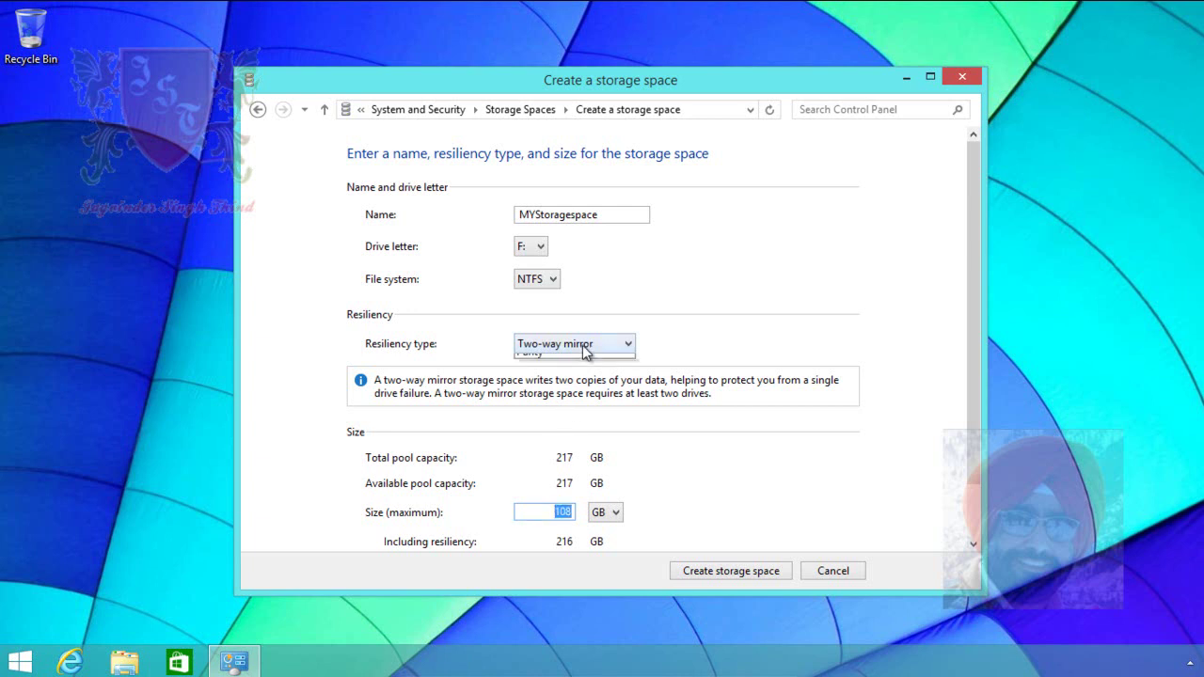
left_click(585, 346)
left_click(591, 388)
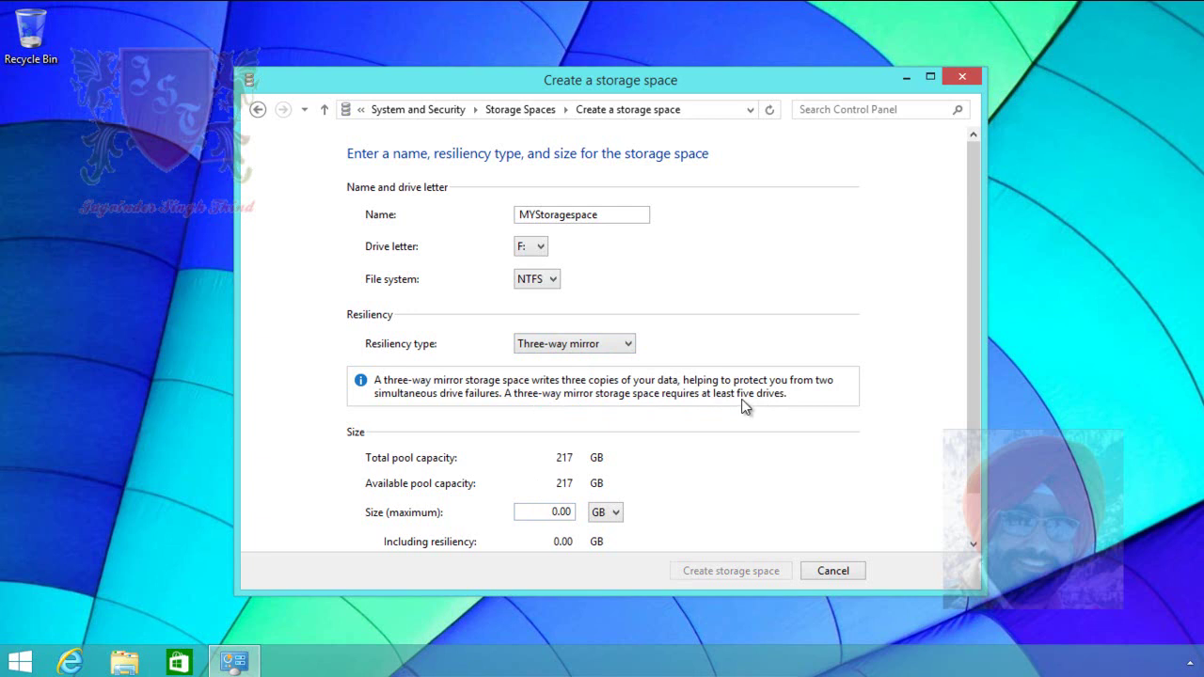
left_click(629, 344)
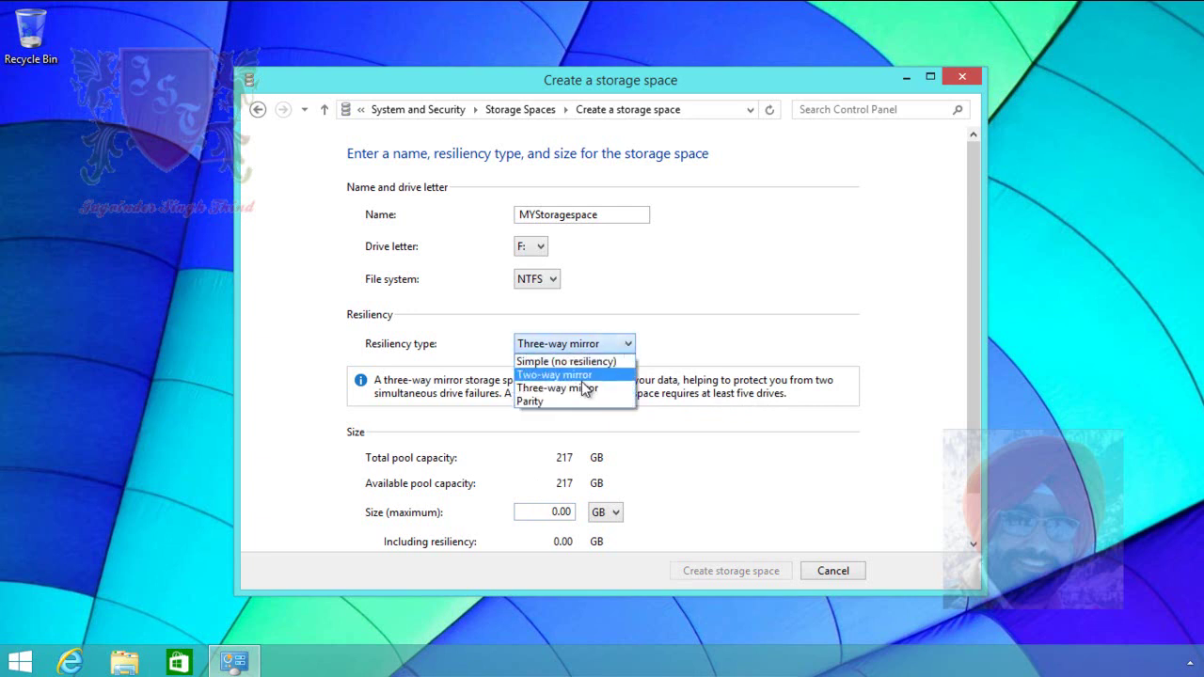
left_click(568, 402)
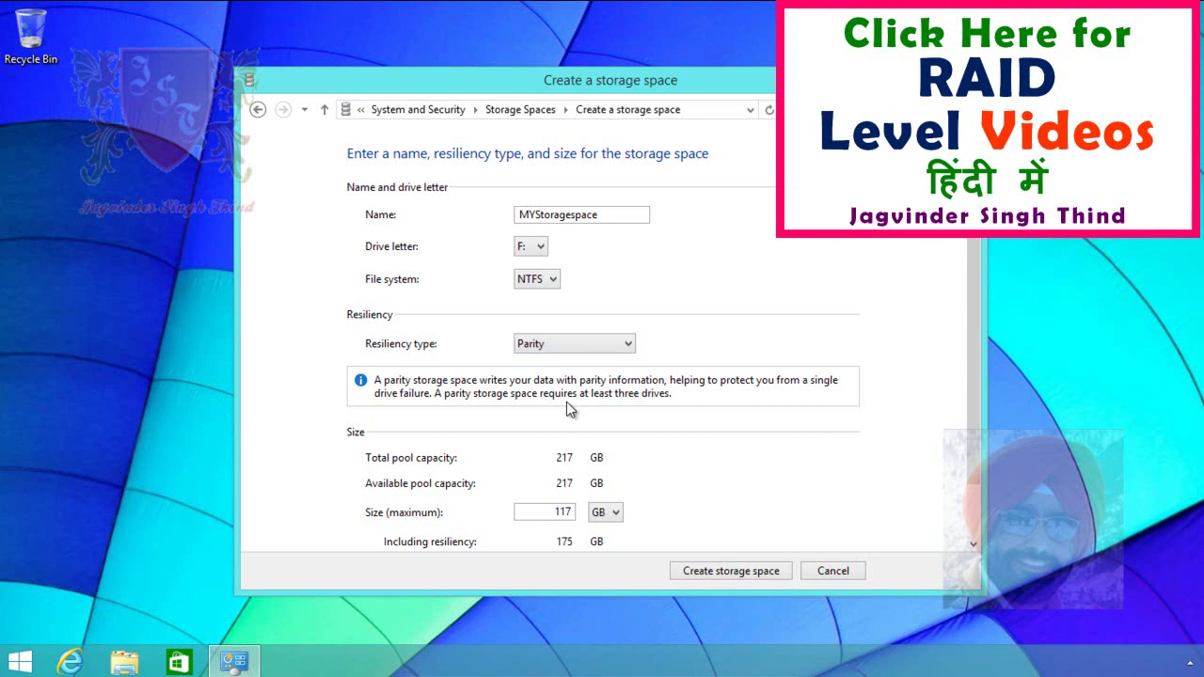
Create the storage space with Simple (no resiliency) as its resiliency type and a size of 180 GB
left_click(572, 346)
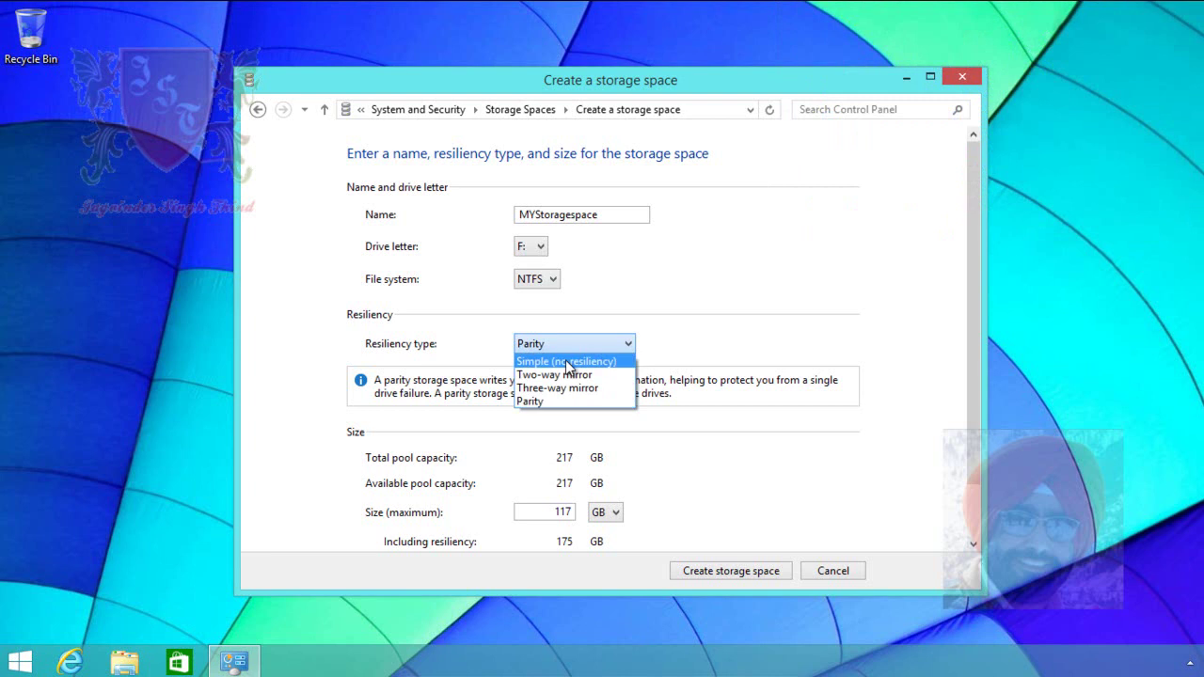
left_click(565, 361)
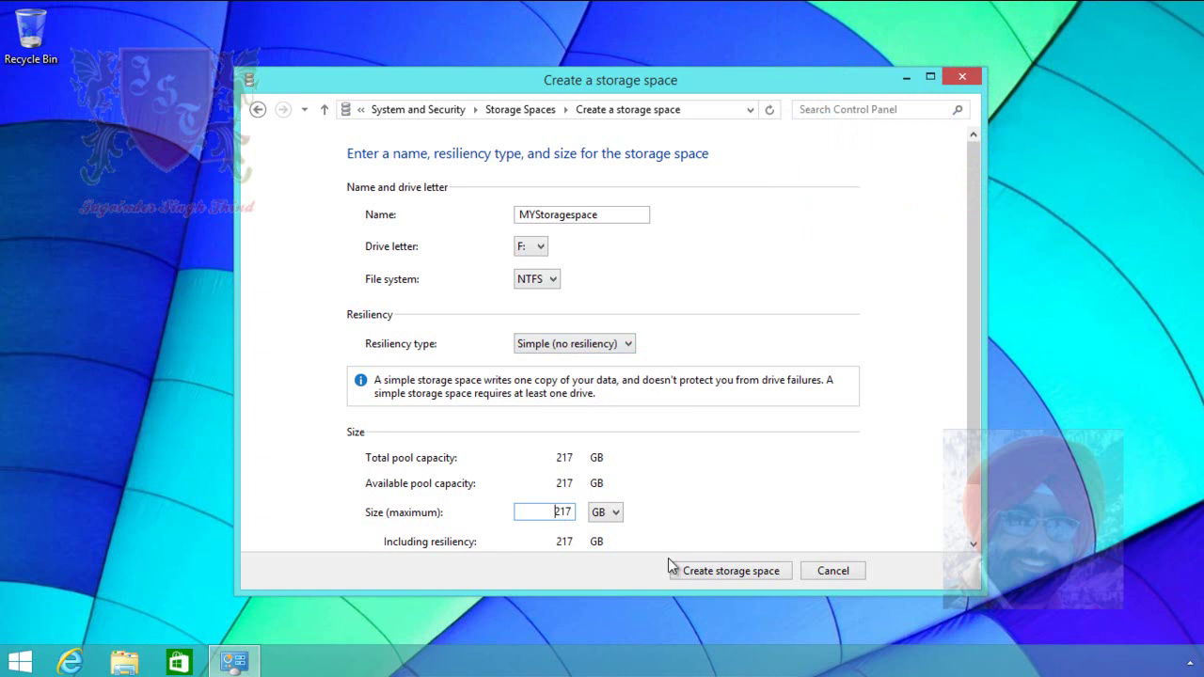
key("Delete")
key("Delete")
key("Delete")
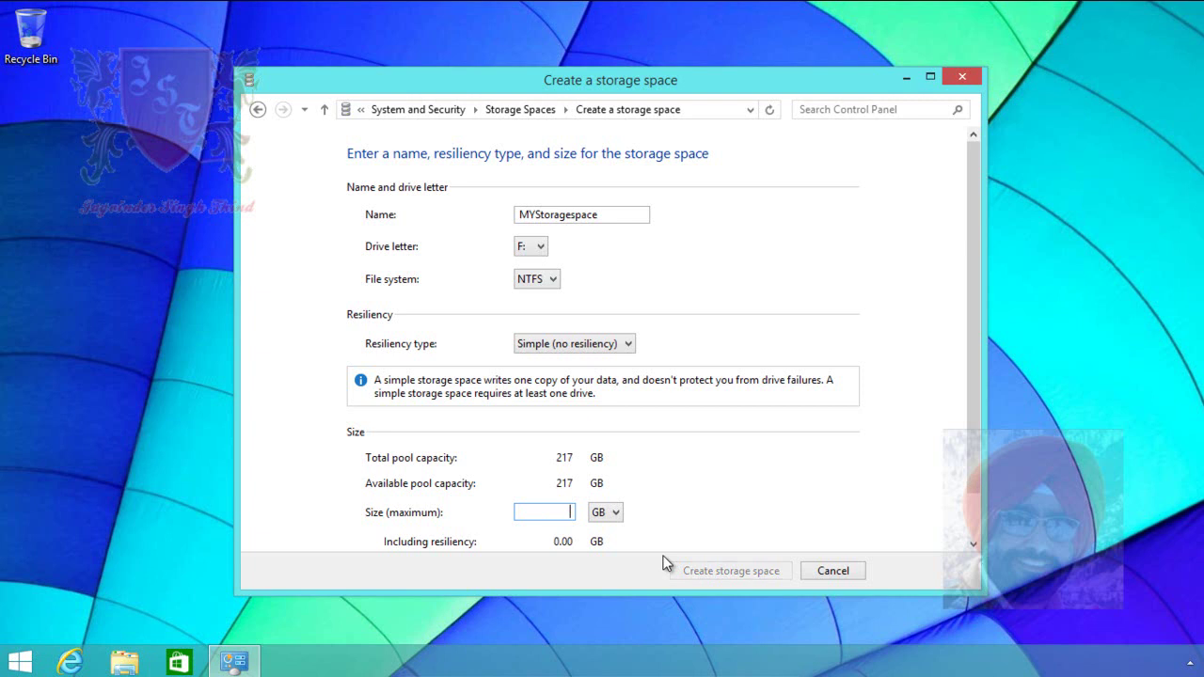
type("180")
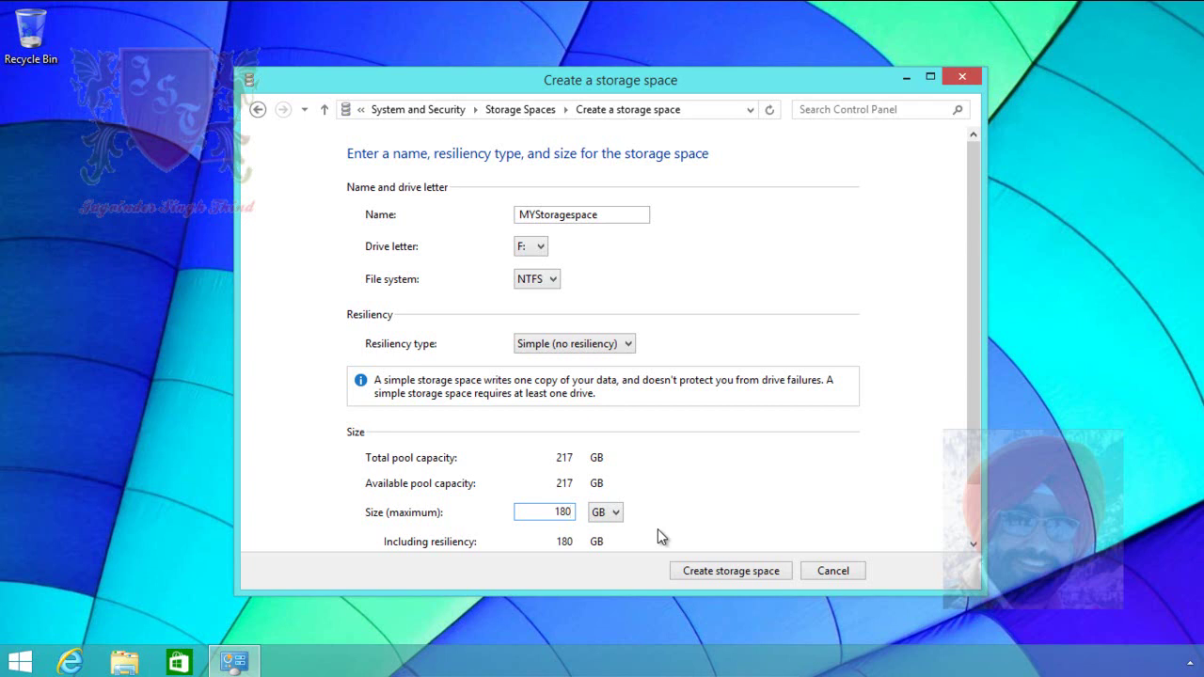
left_click(744, 570)
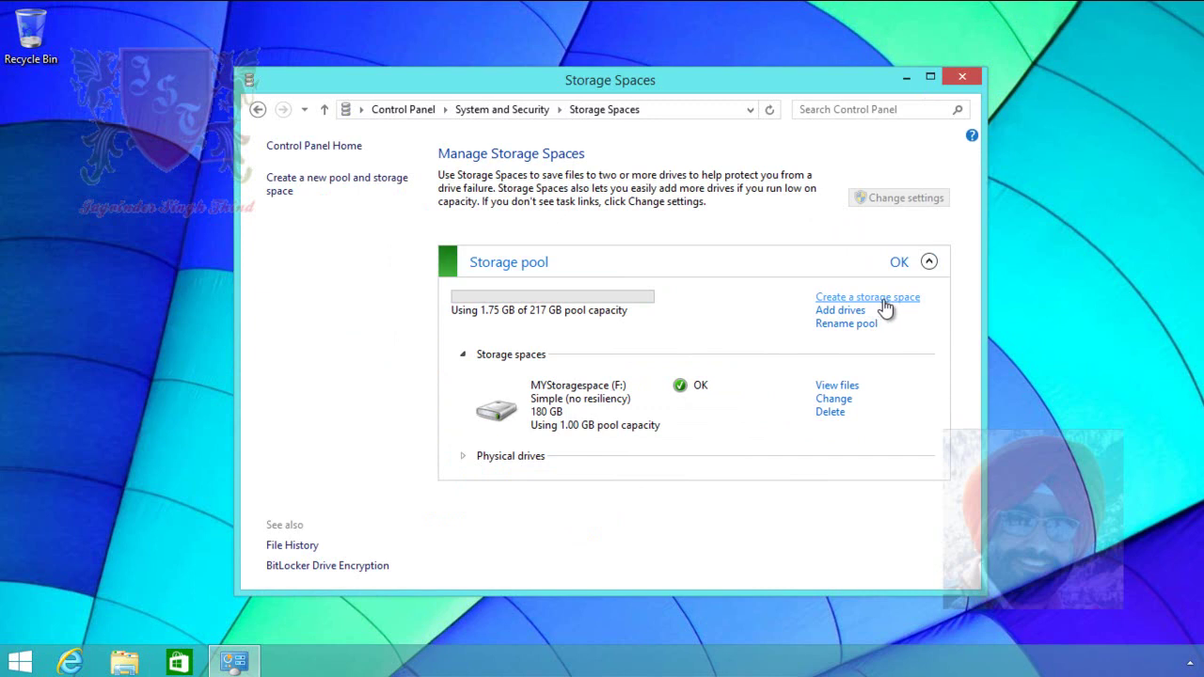
left_click(897, 301)
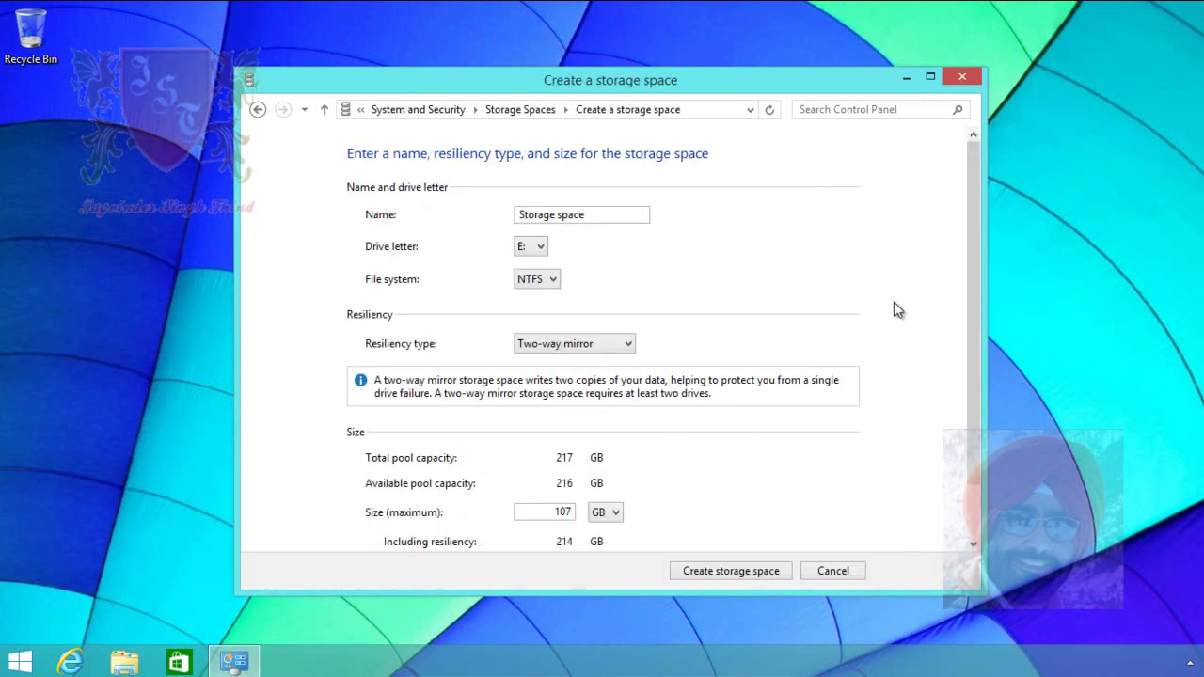
left_click(846, 575)
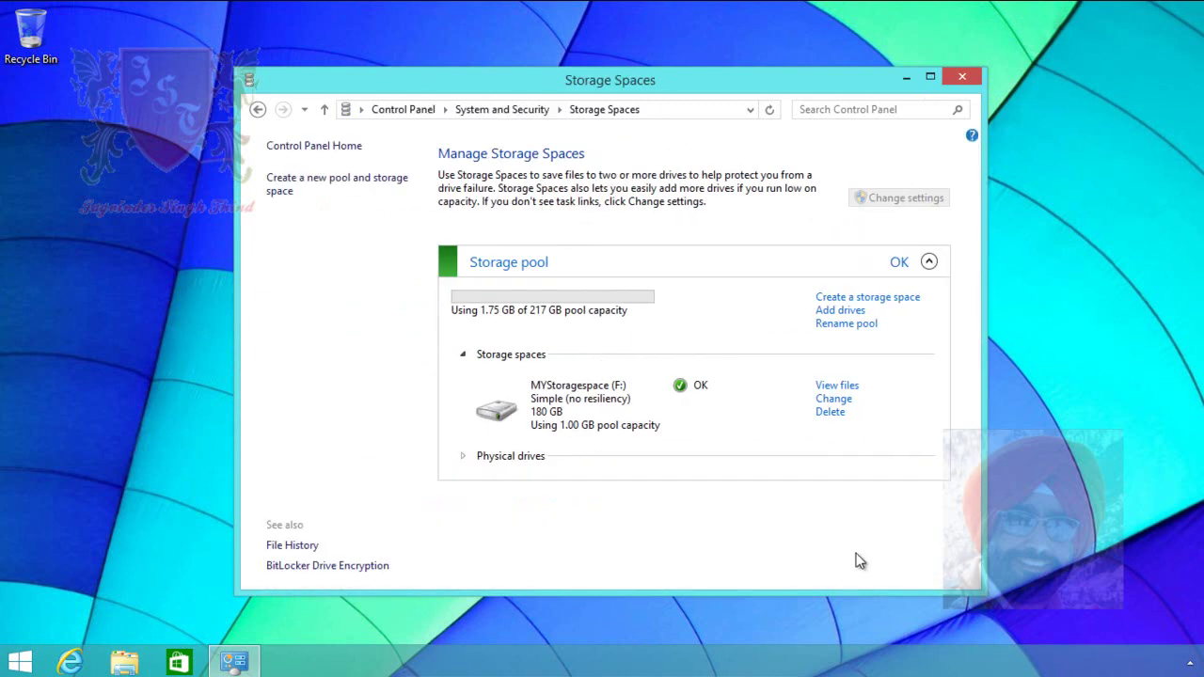
left_click(829, 314)
Switch to File Explorer and open the MYStoragespace (F:) drive to check its contents
left_click(131, 661)
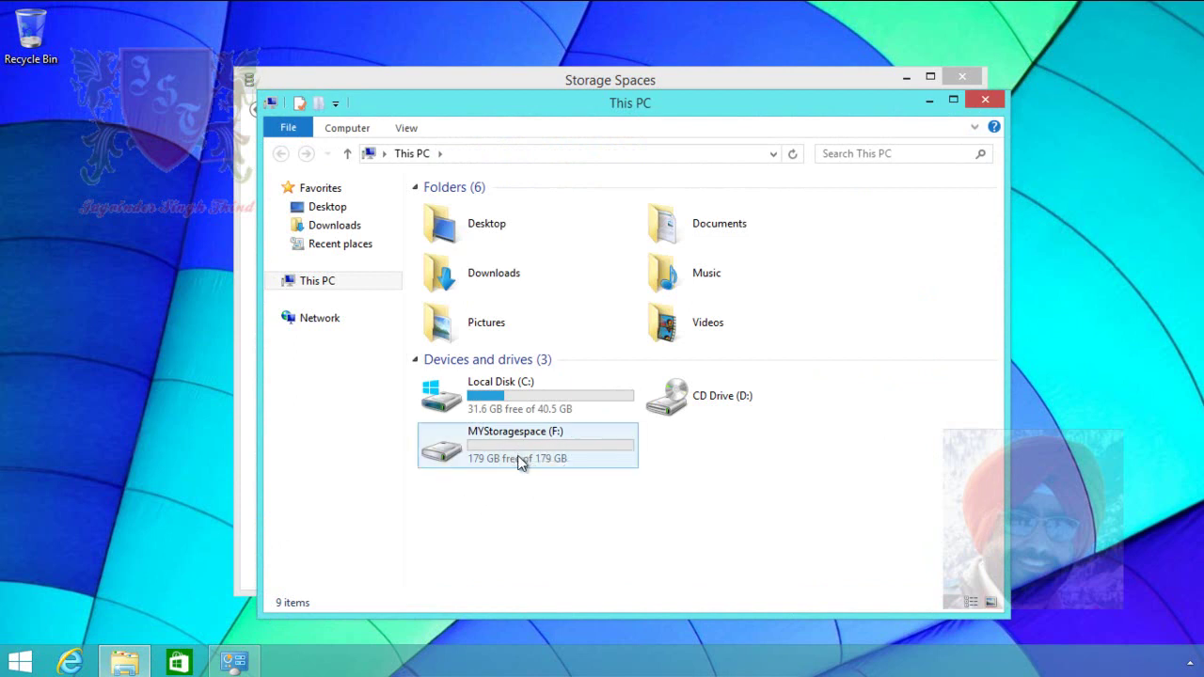
double_click(594, 457)
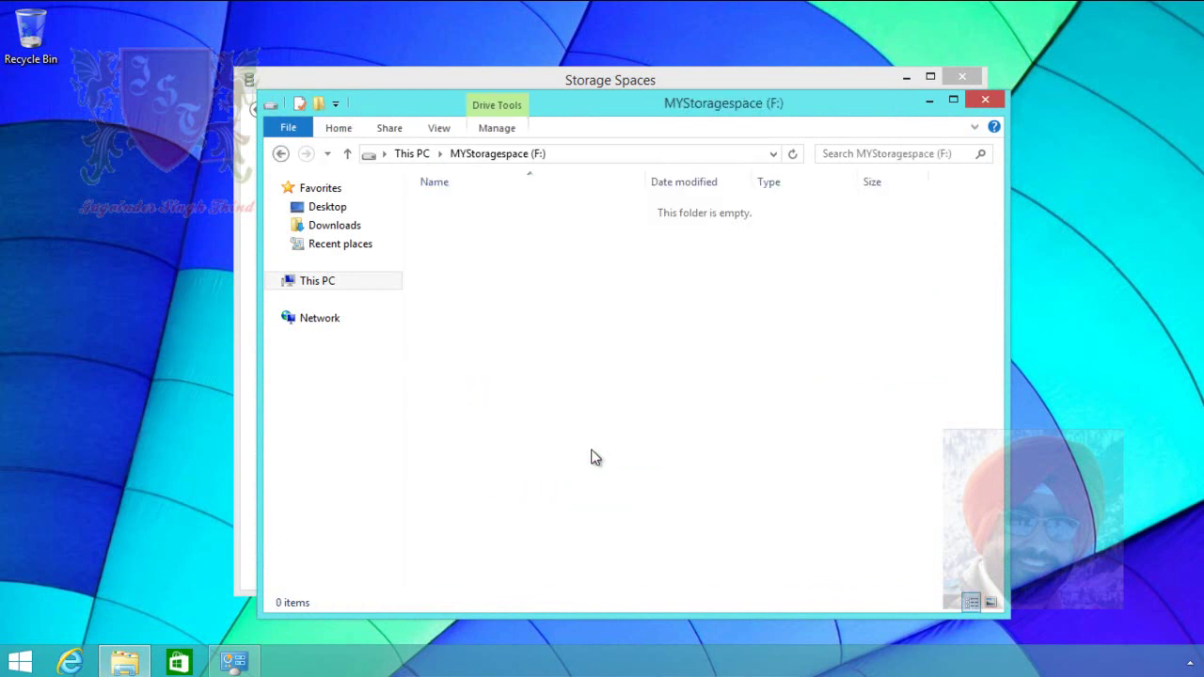